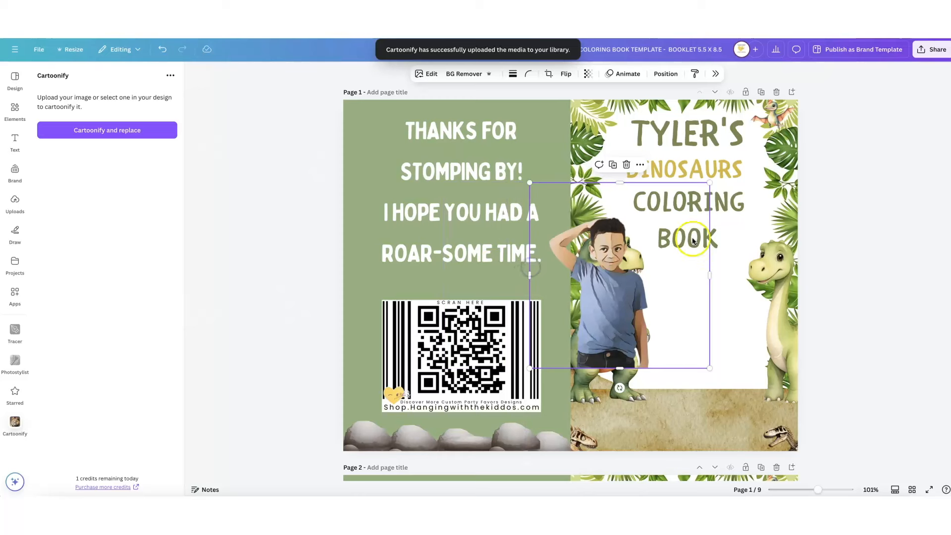
Step: Place the cartoon boy between the two dinosaurs on the Page 1 cover and scale the image to about 3.91 x 4.03 in
click(628, 288)
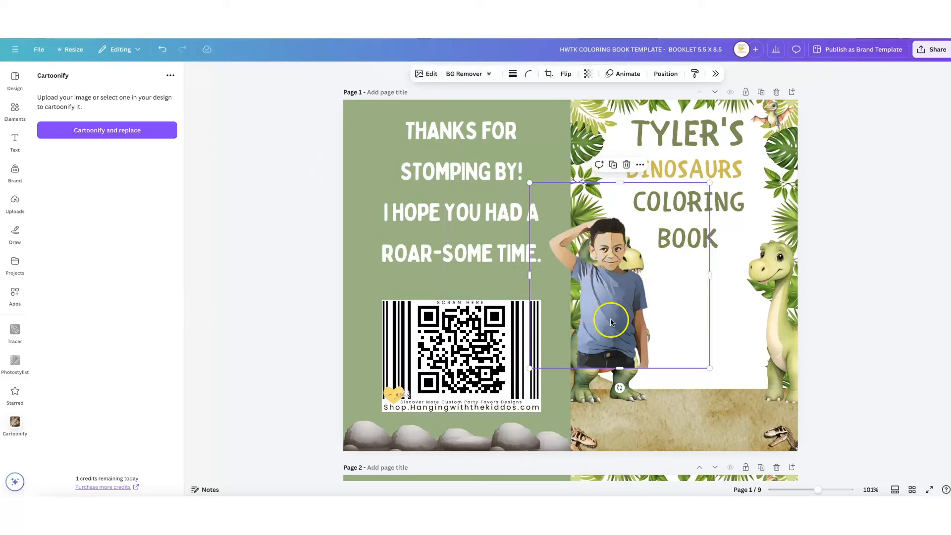
drag(590, 306, 678, 332)
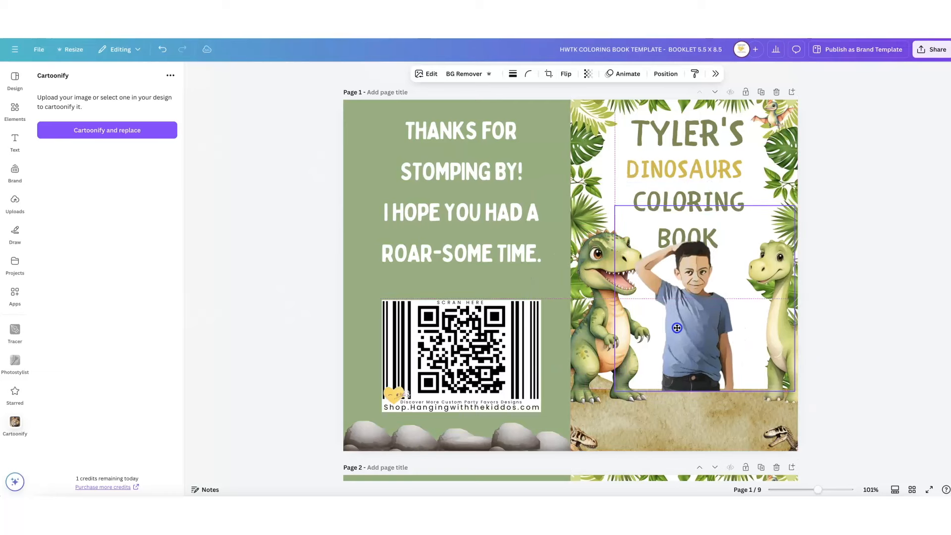
drag(795, 204, 776, 223)
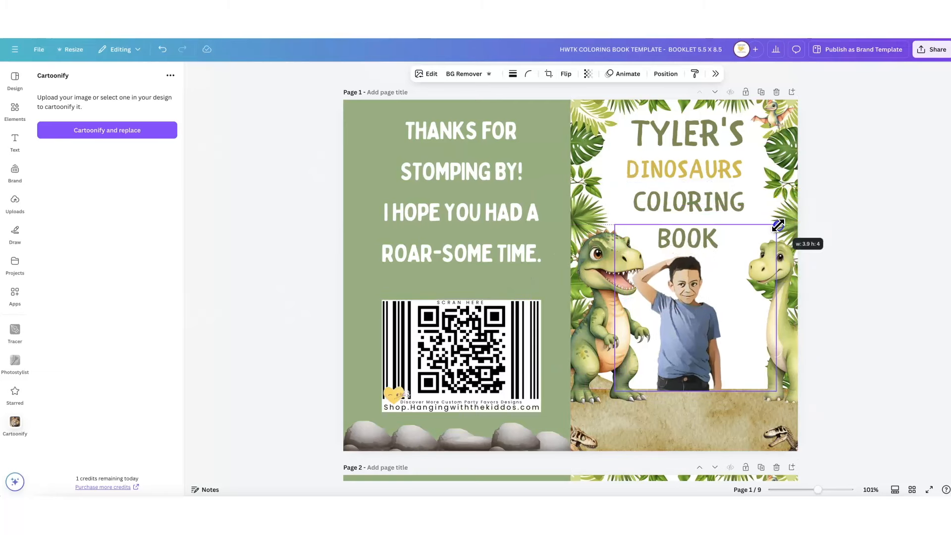
drag(656, 336, 664, 334)
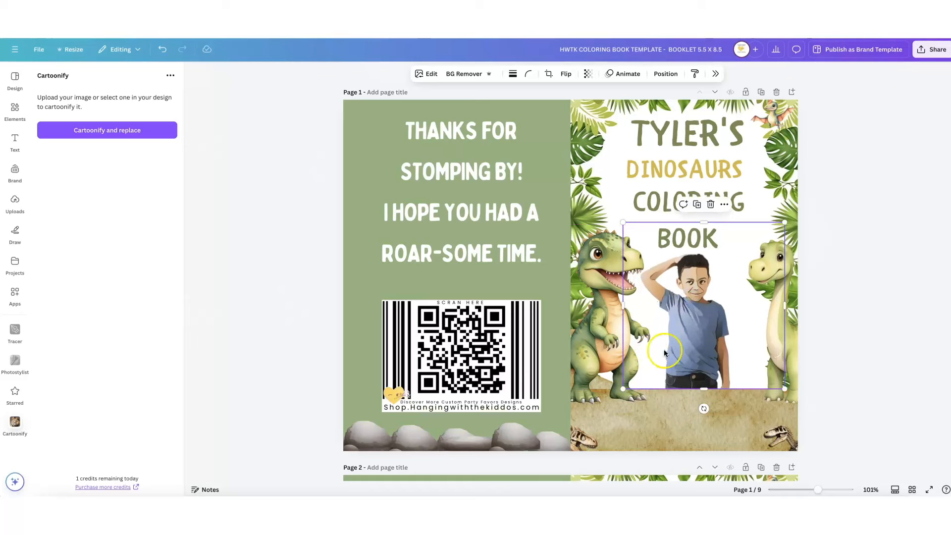
Step: Send the cartoon boy backward two layers on the cover, nudge it slightly down and enlarge it a little
click(663, 77)
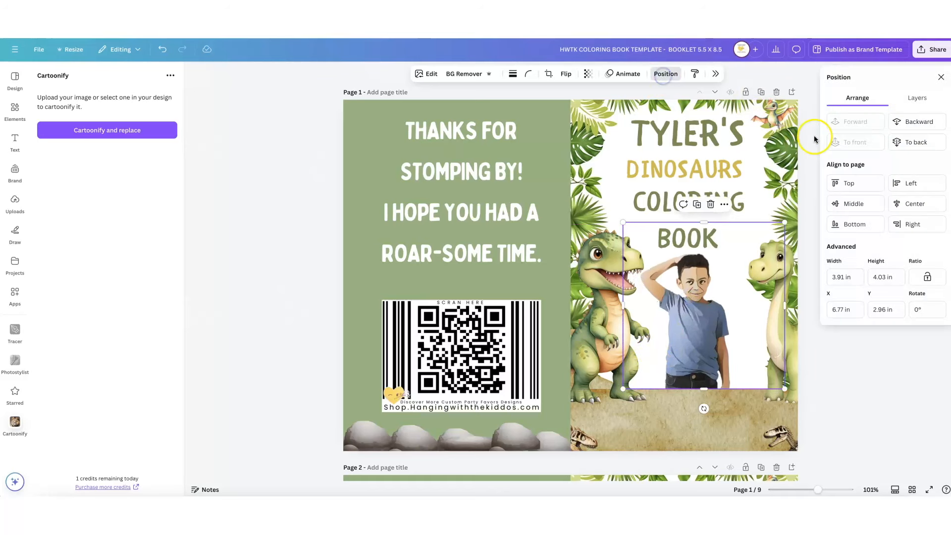
click(910, 123)
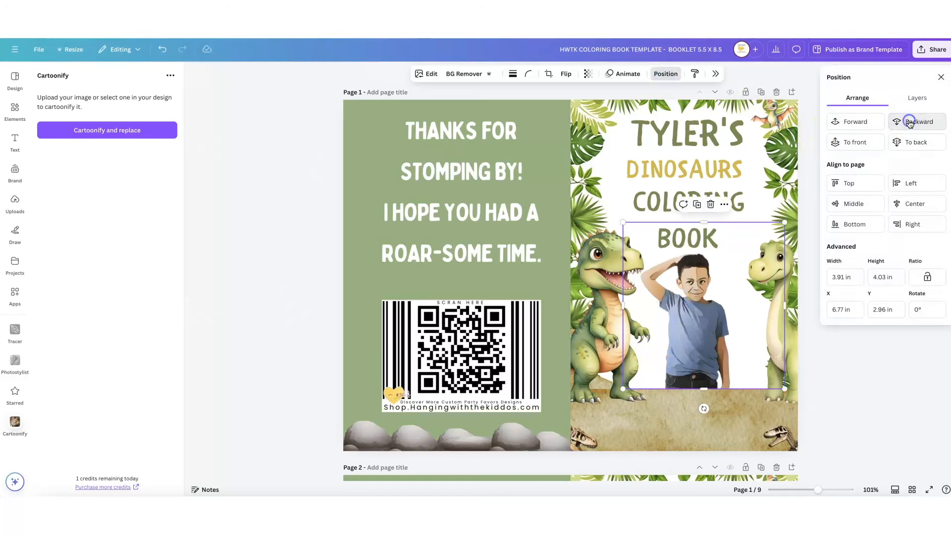
drag(701, 320, 702, 324)
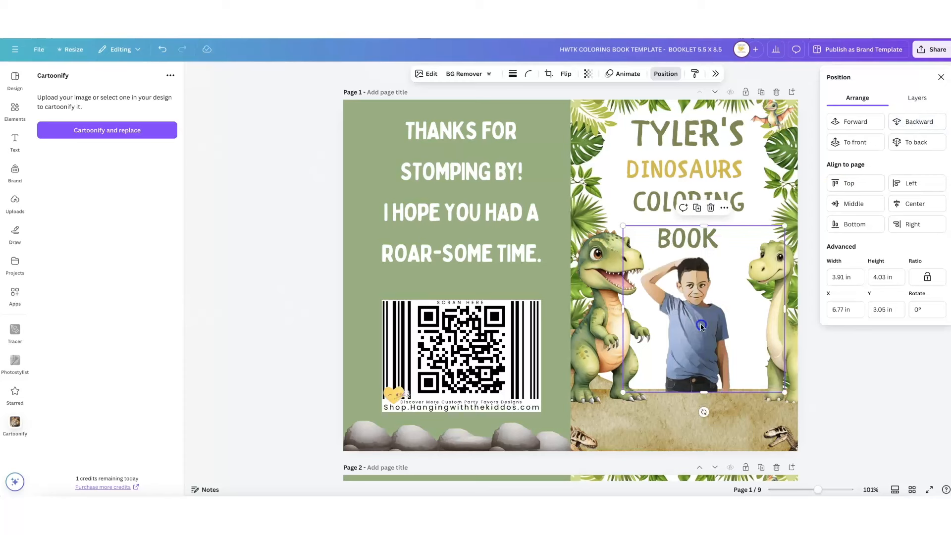
click(920, 121)
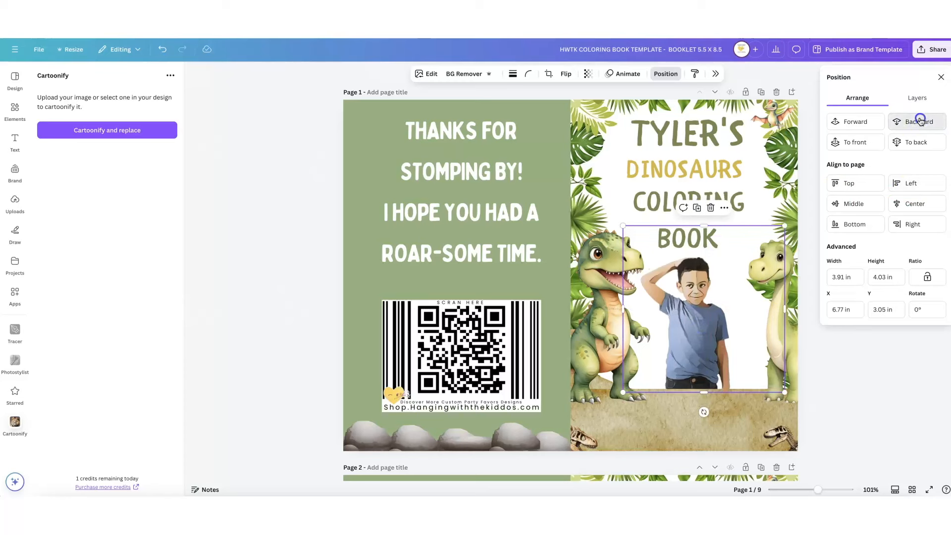
click(690, 303)
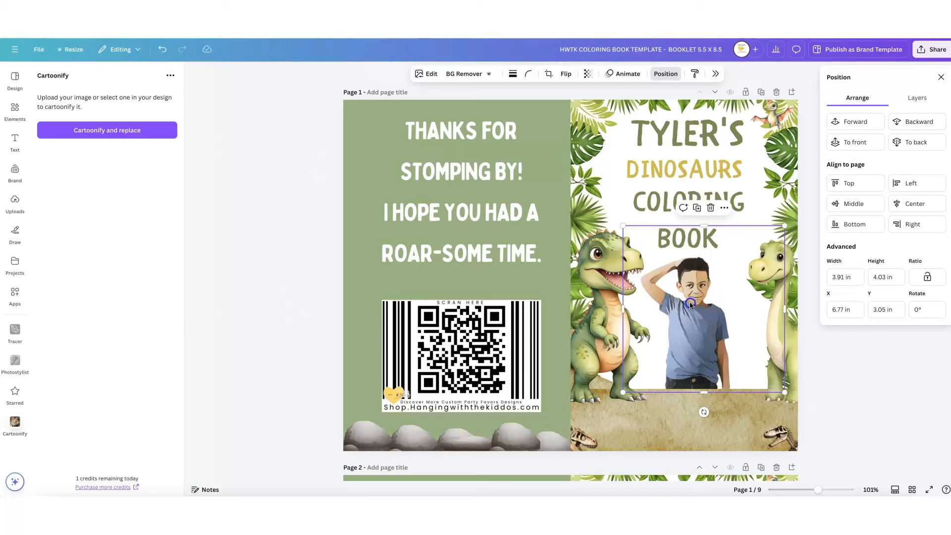
drag(784, 226, 794, 218)
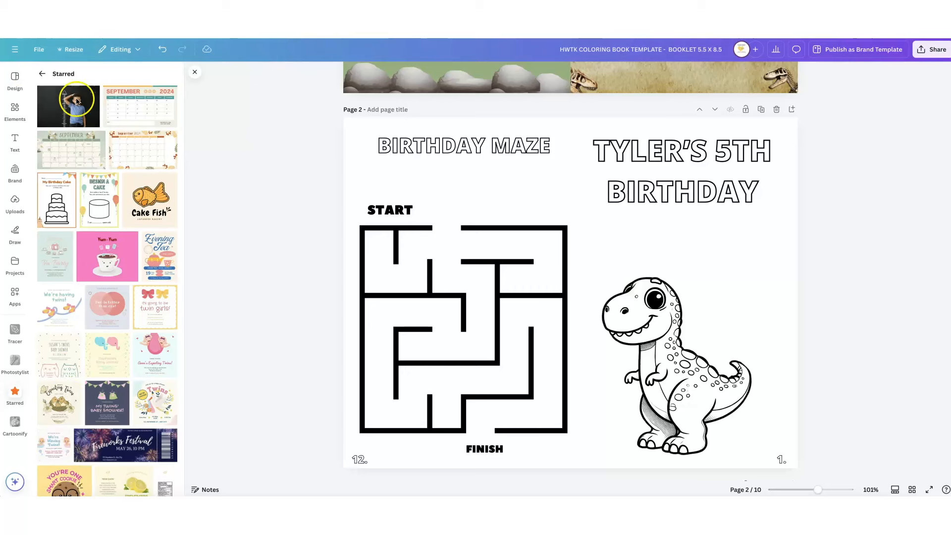
Step: Add the starred photo of the boy to Page 2 and remove its background
click(56, 109)
click(463, 73)
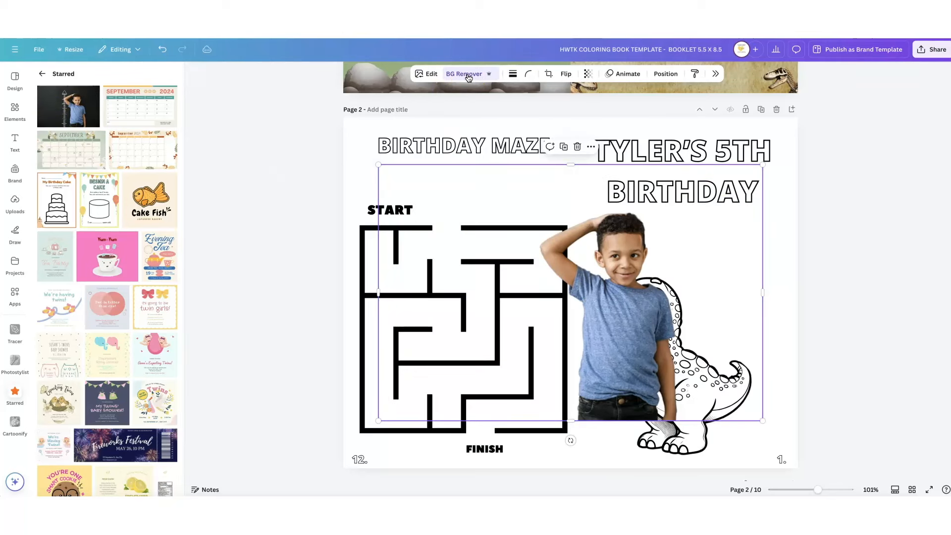
Step: Apply the Classic filter from the Mono group to the boy's photo on Page 2
click(435, 74)
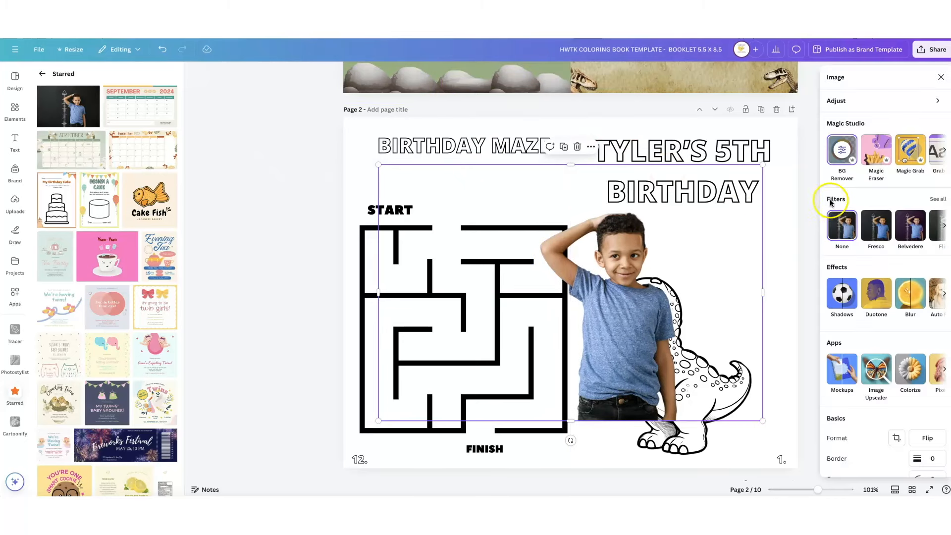
click(938, 199)
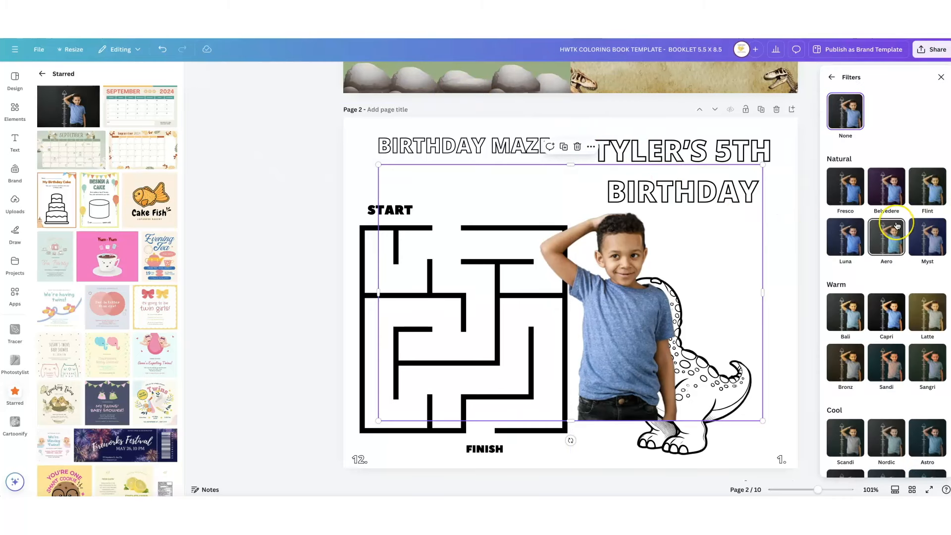
scroll(897, 226, down, 6)
scroll(897, 225, down, 8)
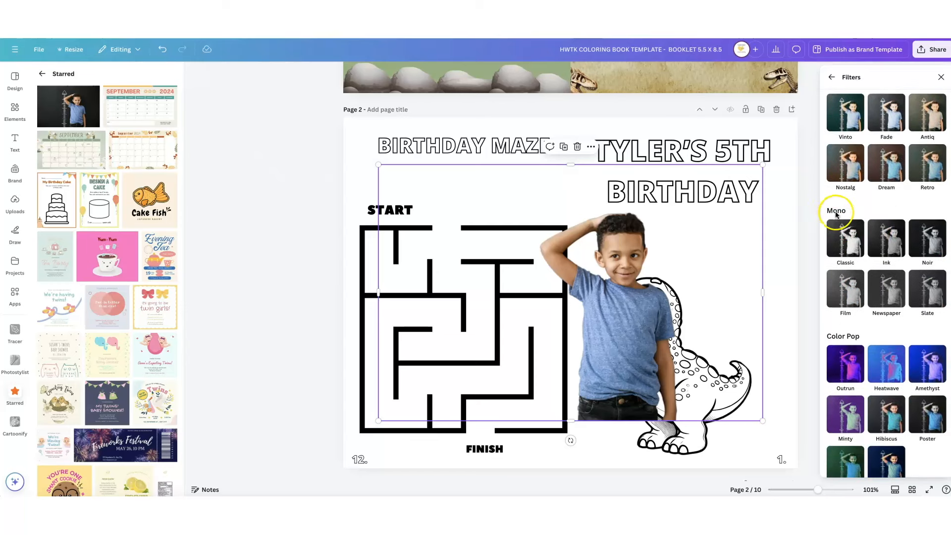
click(848, 237)
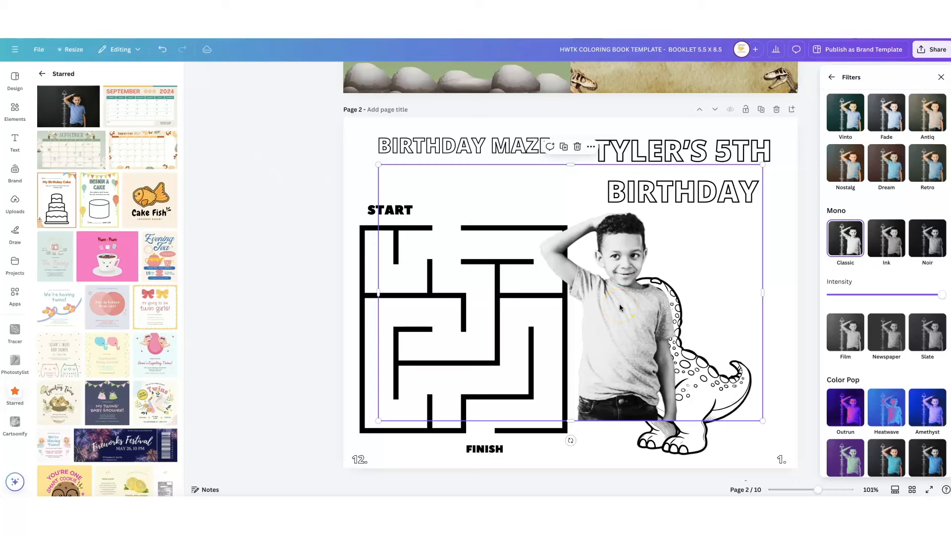
Step: Adjust the photo's light settings: brightness 23, contrast 67, highlights 100 and shadows -100
click(830, 79)
click(847, 102)
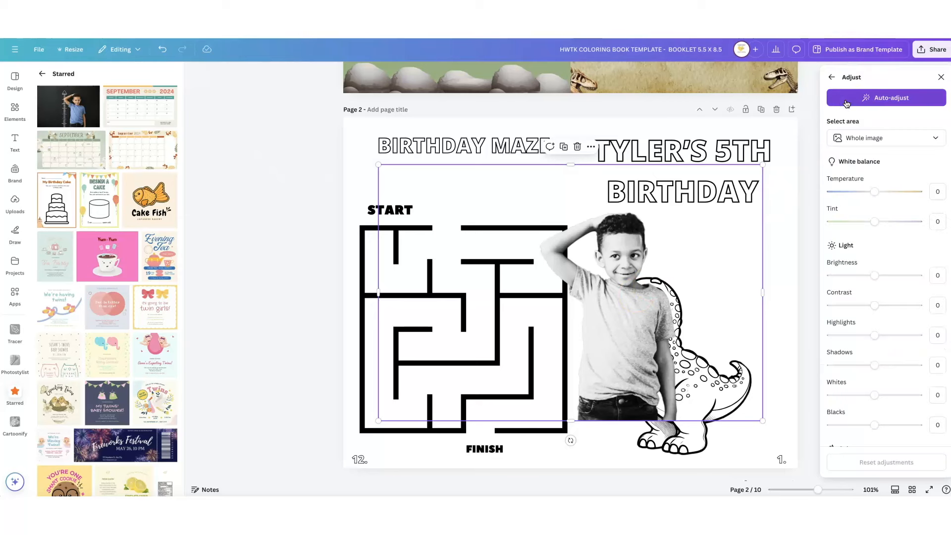
click(843, 261)
click(844, 293)
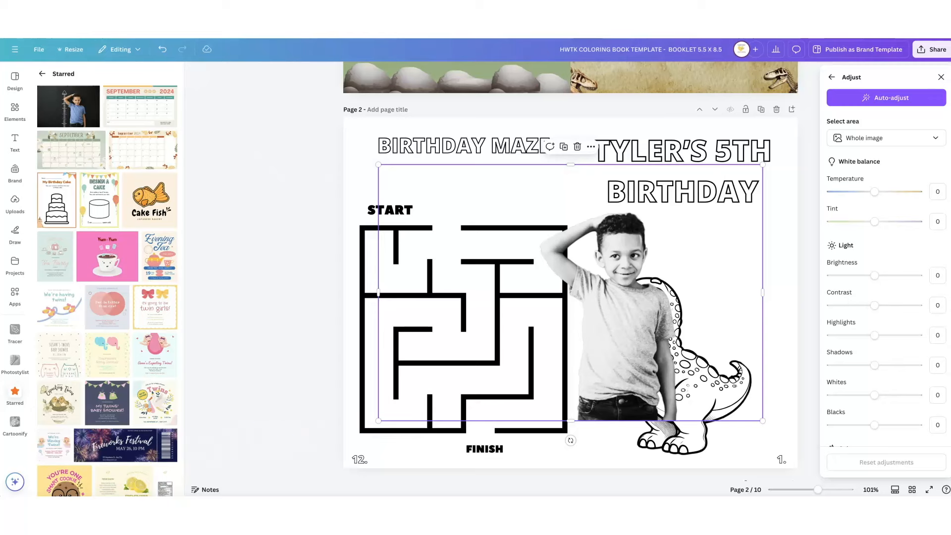
drag(874, 275, 885, 276)
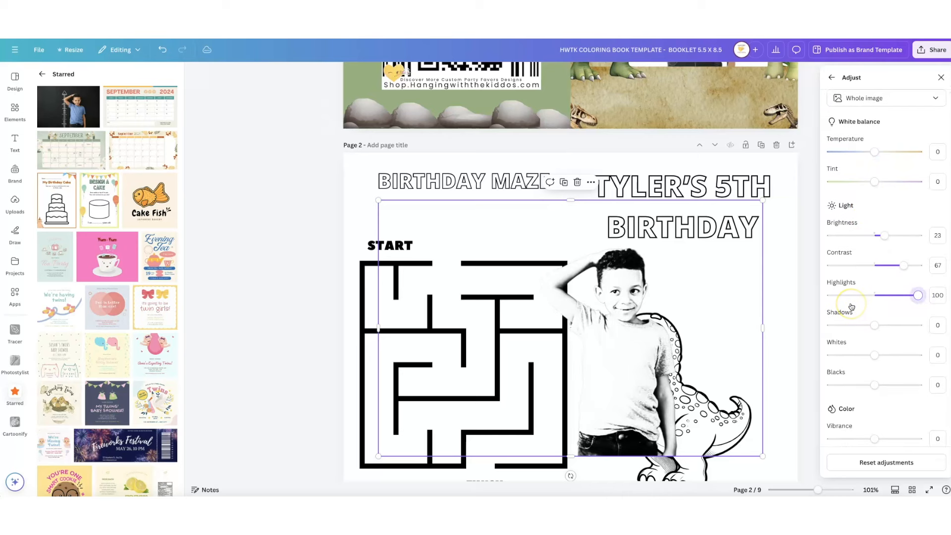
scroll(852, 308, down, 1)
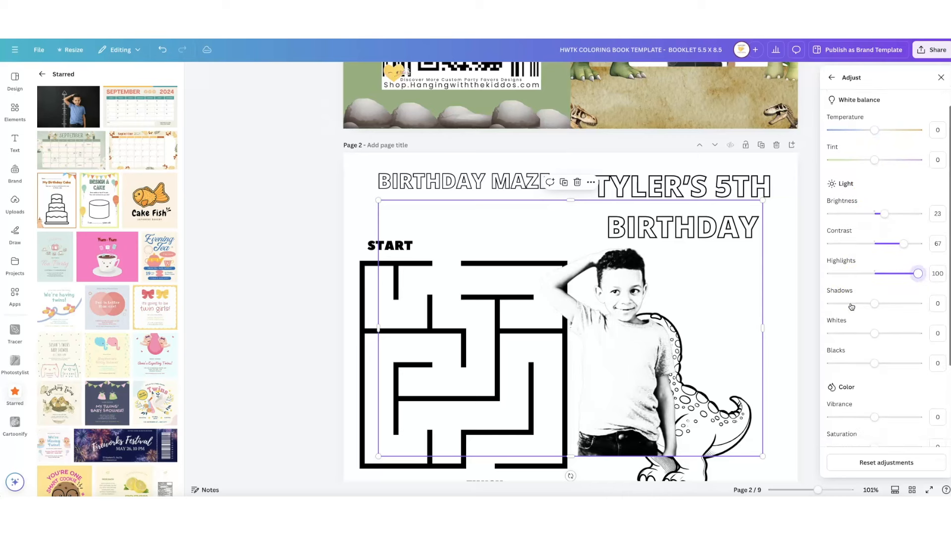
drag(874, 298, 830, 298)
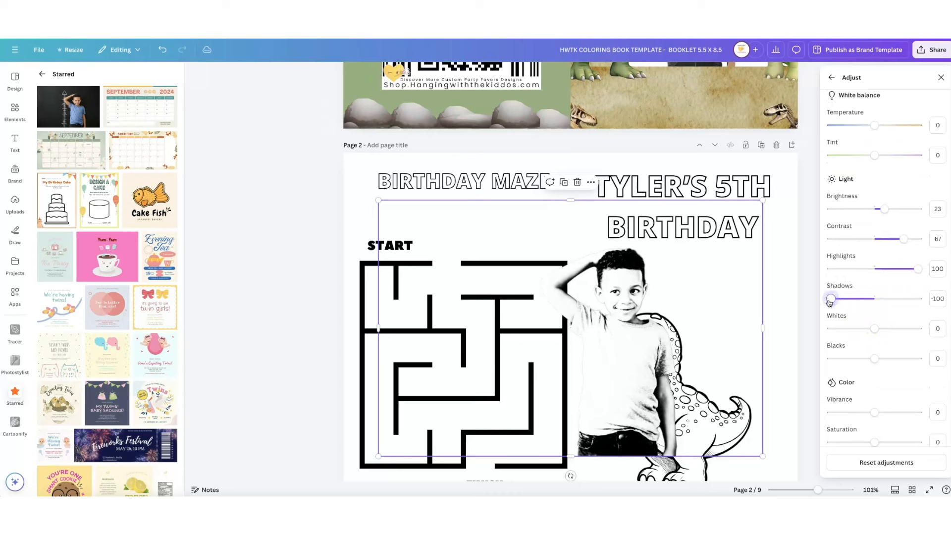
Step: Set the photo's vibrance, sharpness and clarity to 100 and its vignette to -100
scroll(867, 319, down, 2)
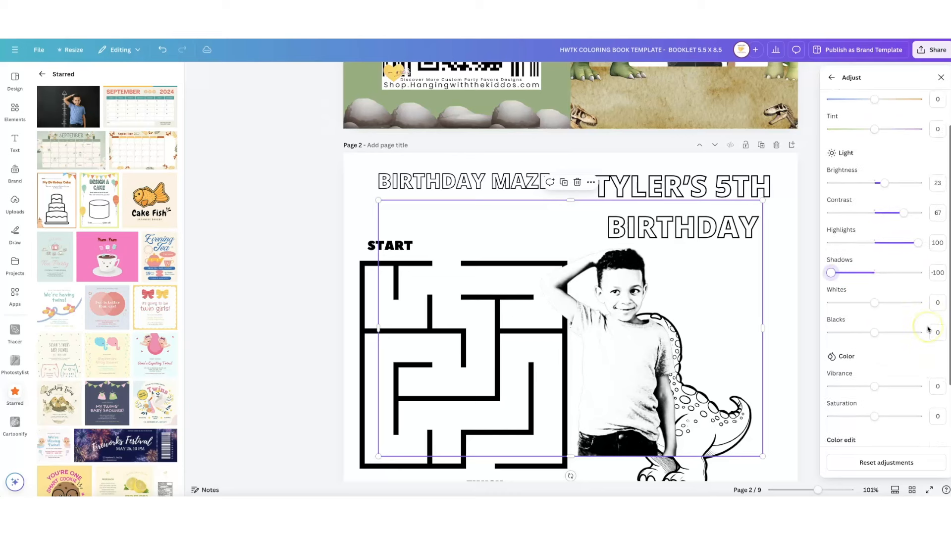
drag(873, 325, 928, 332)
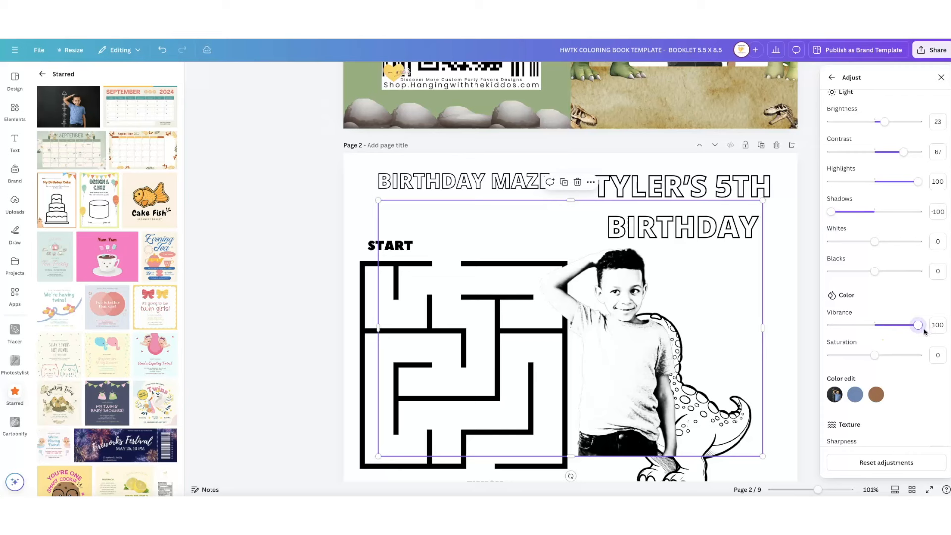
click(878, 329)
scroll(879, 332, down, 2)
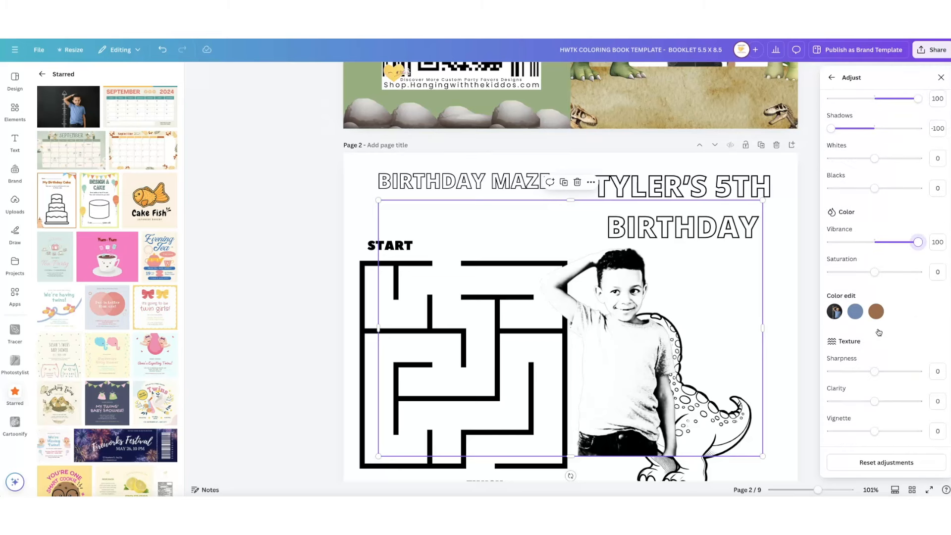
drag(874, 371, 919, 372)
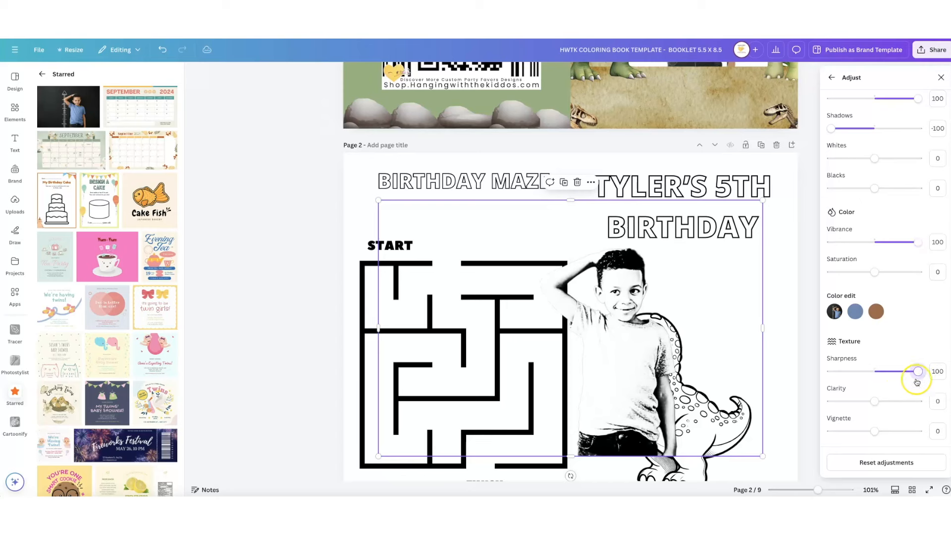
drag(874, 401, 936, 403)
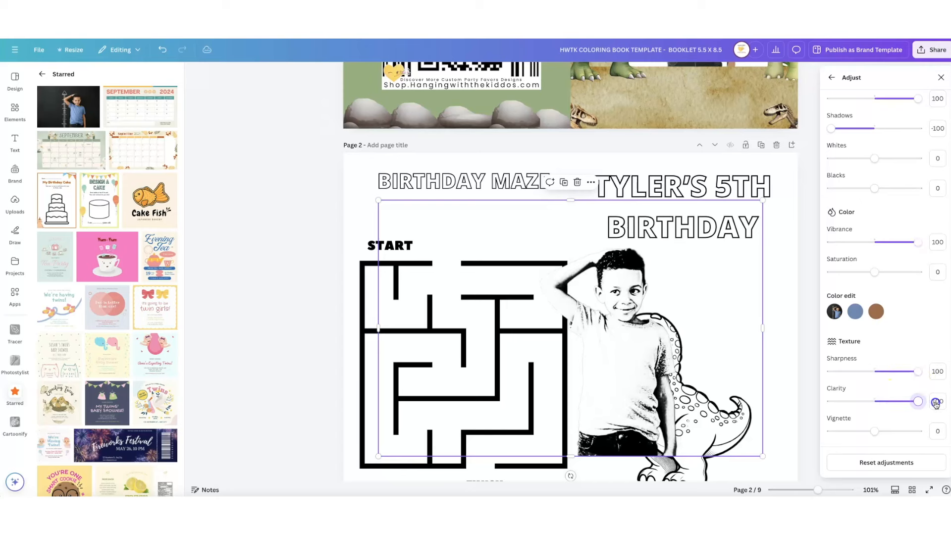
drag(876, 430, 823, 429)
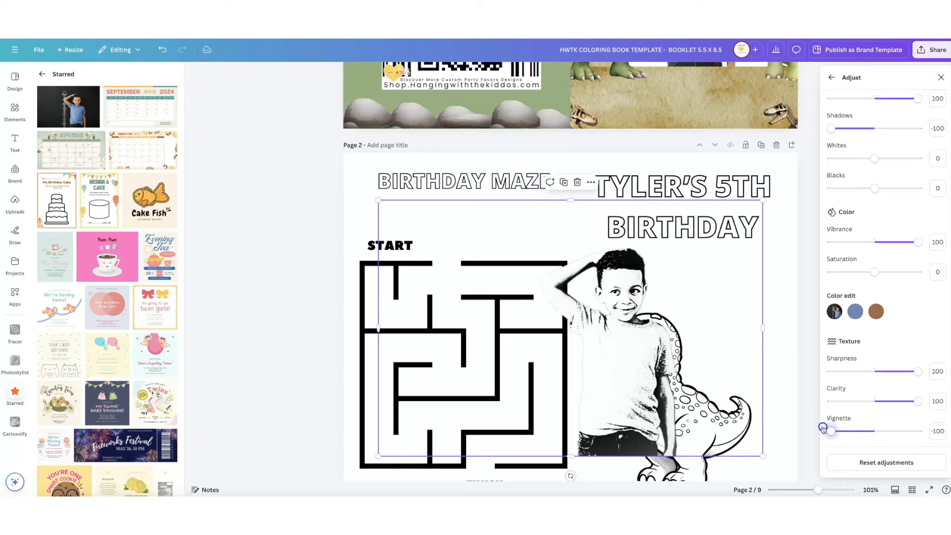
click(941, 77)
Step: Crop the empty area beside the boy on the maze side, scale the photo down and place it over the dinosaur below the birthday heading
drag(608, 334, 648, 335)
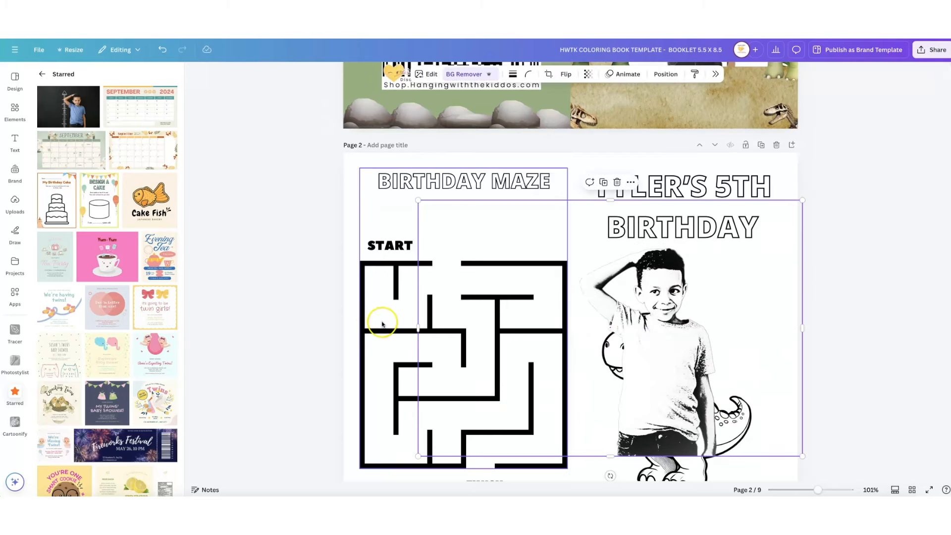
drag(418, 327, 573, 325)
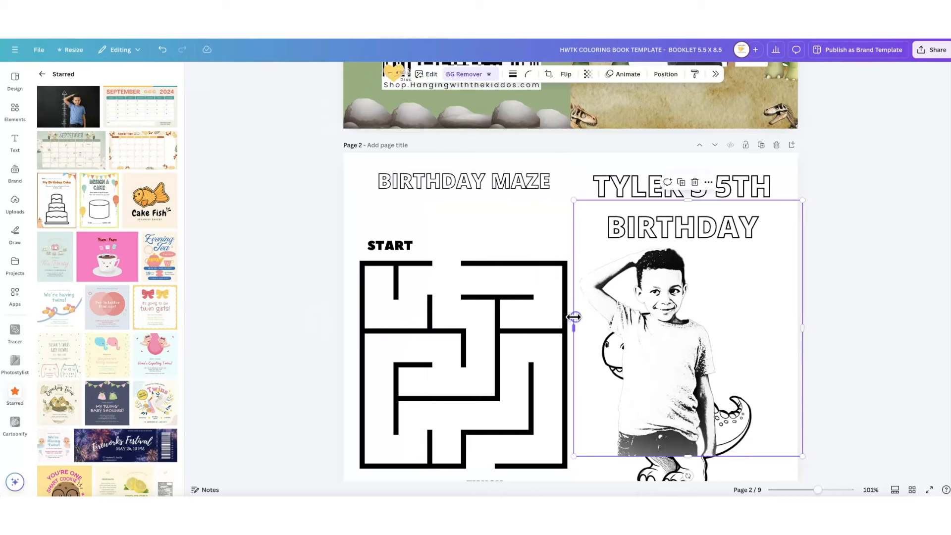
drag(803, 199, 707, 297)
drag(634, 350, 721, 311)
drag(660, 260, 601, 219)
drag(691, 350, 710, 344)
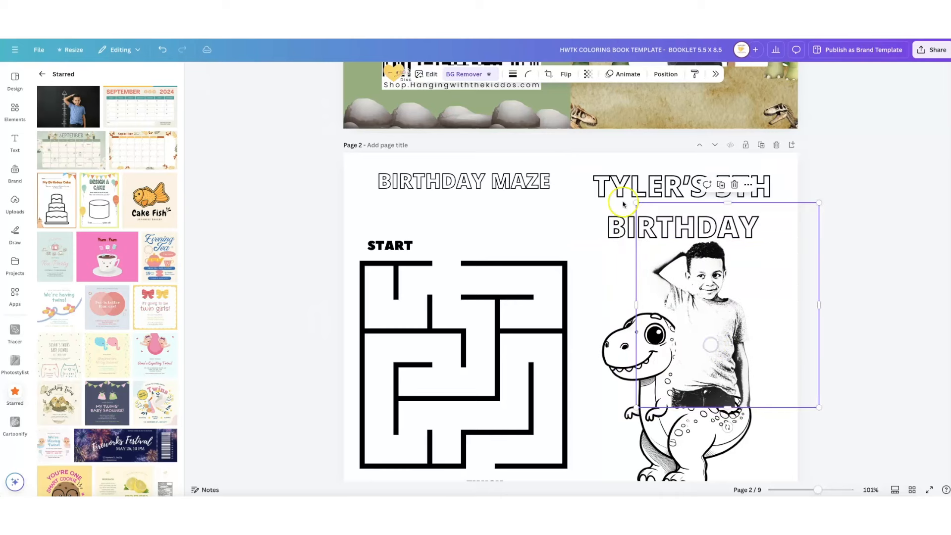
Step: Send the black-and-white photo of the boy one layer backward relative to the dinosaur on Page 2
click(666, 74)
click(924, 123)
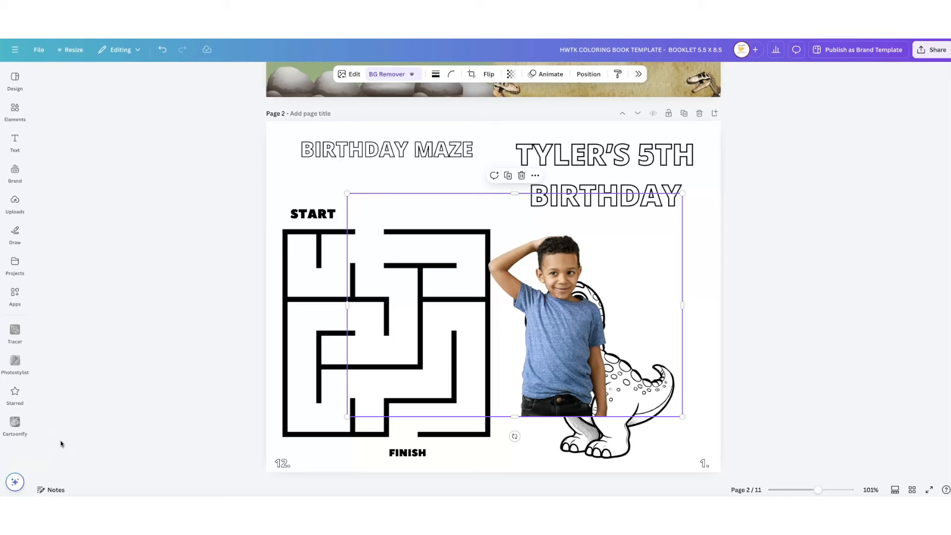
Step: Trace the selected colour photo of the boy with Tracer, add the tracing to the design, enlarge it and place it by the dinosaur
click(16, 331)
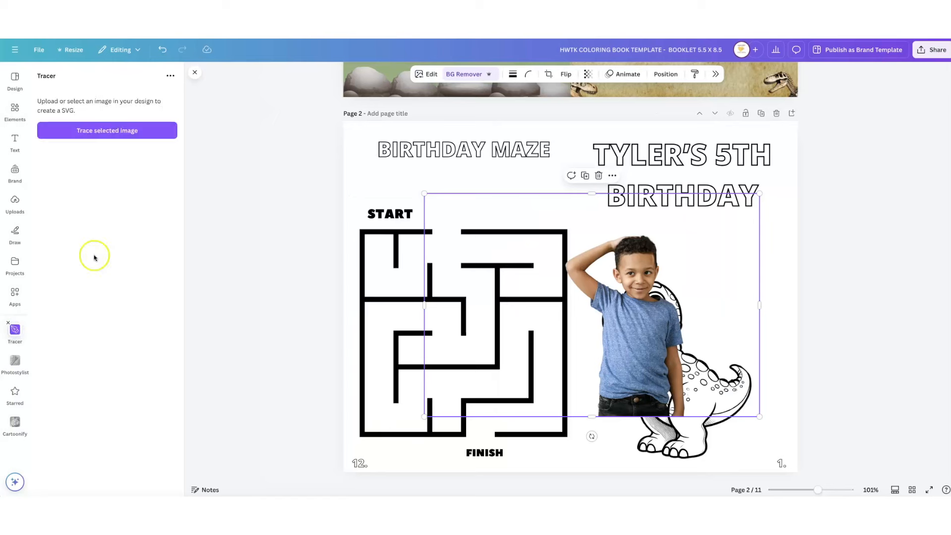
click(137, 137)
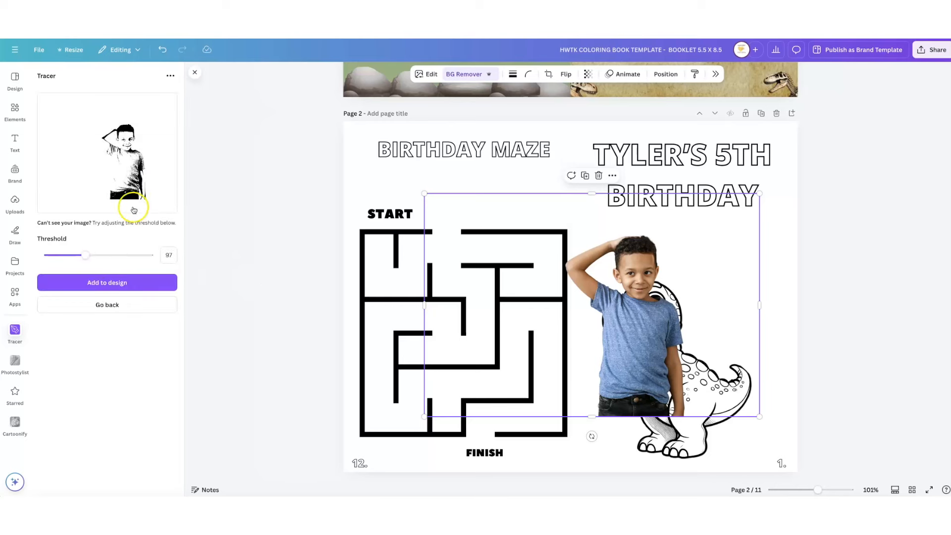
mouse_move(125, 285)
mouse_down()
mouse_move(527, 340)
mouse_move(743, 322)
mouse_up()
drag(599, 221, 578, 201)
drag(738, 266, 744, 274)
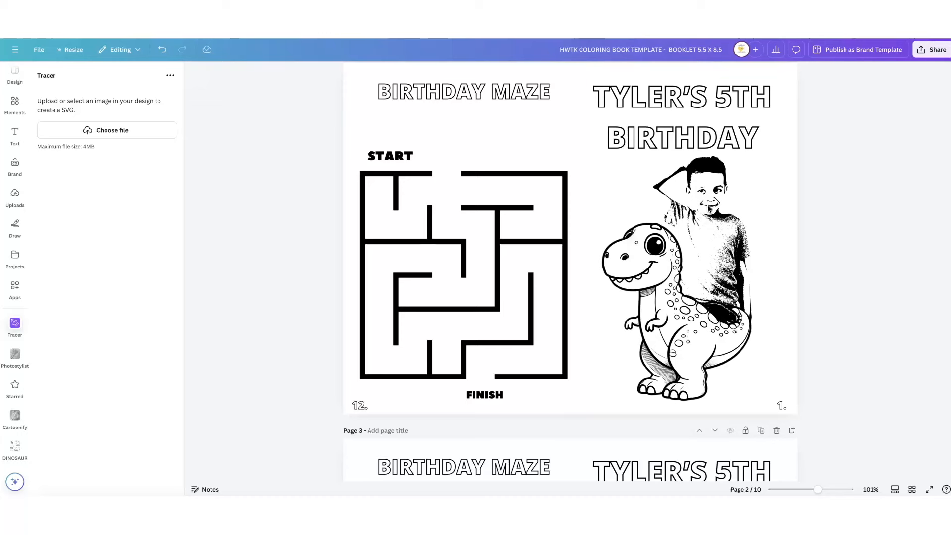
scroll(709, 209, down, 5)
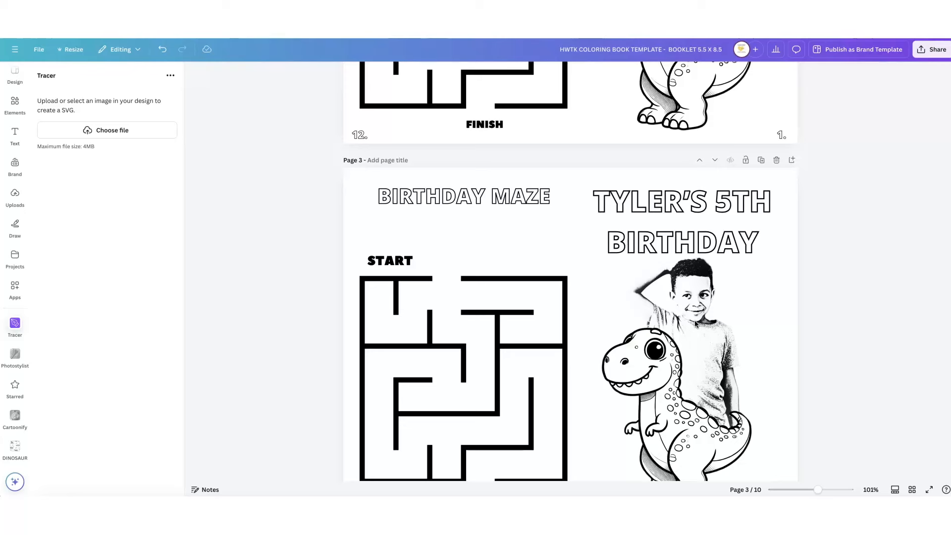
scroll(695, 320, down, 2)
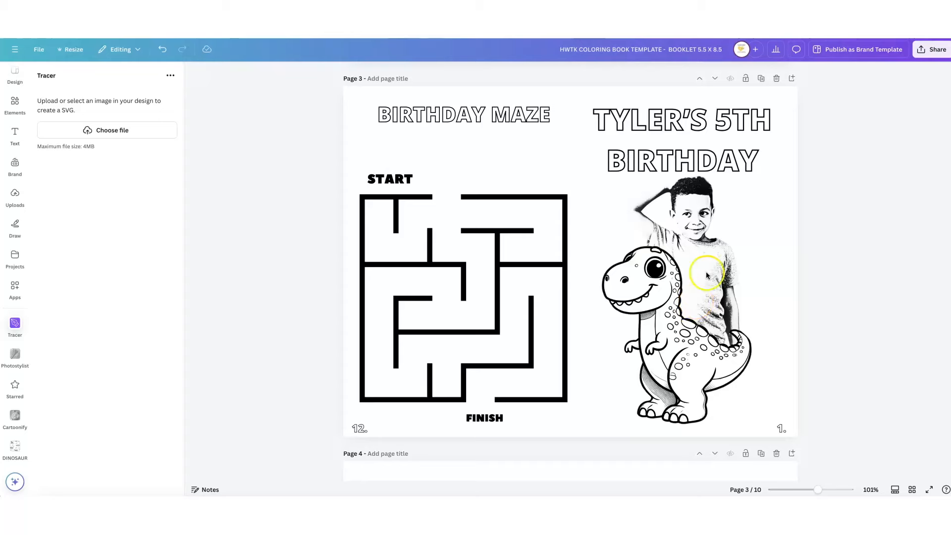